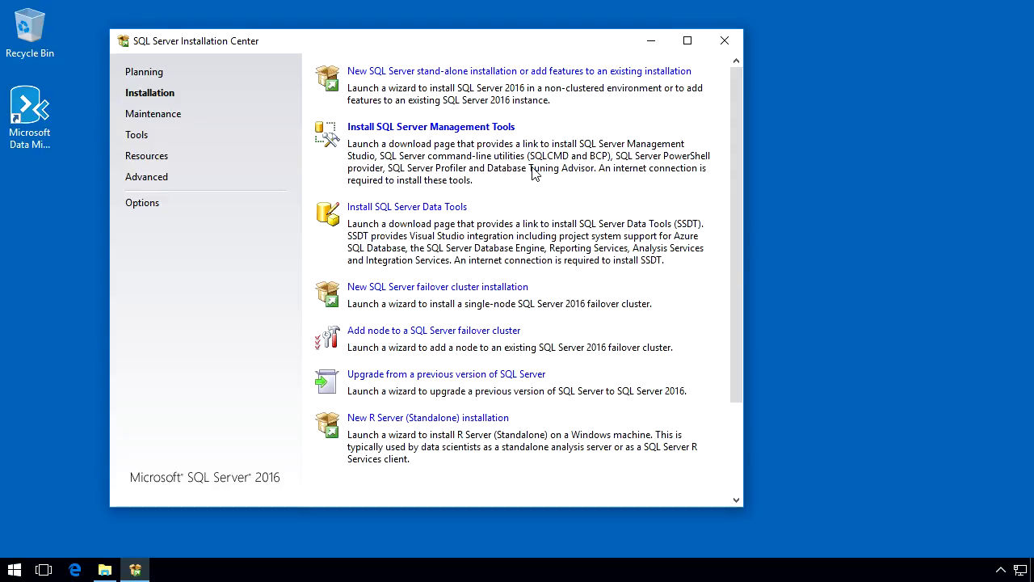
# - Open the SQL Server Management Tools download page and save the Management Studio 17.1 installer, SSMS-Setup-ENU.exe
pyautogui.click(446, 128)
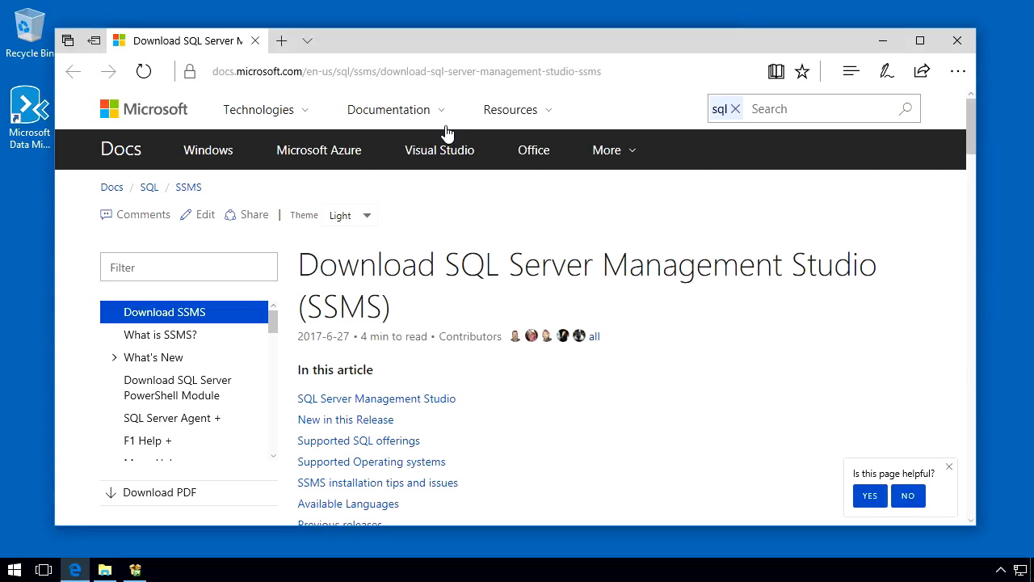
pyautogui.doubleClick(575, 49)
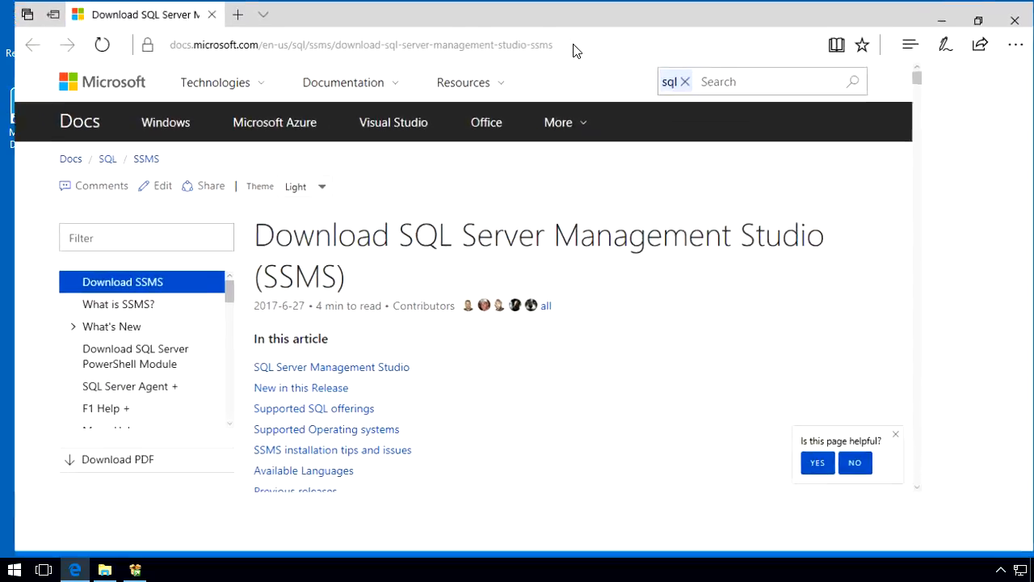
pyautogui.scroll(-1, 541, 307)
pyautogui.scroll(-3, 542, 307)
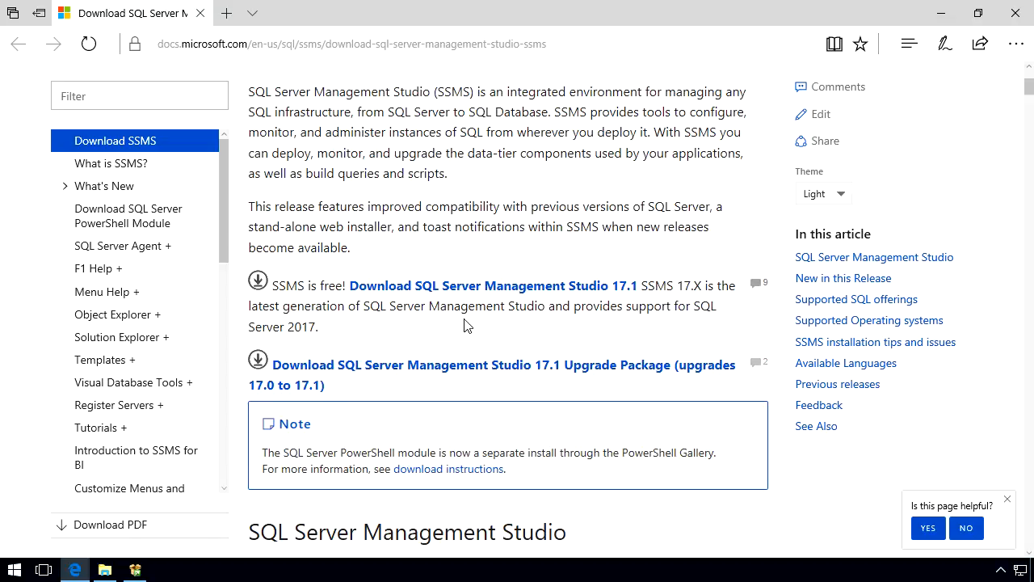
pyautogui.click(481, 288)
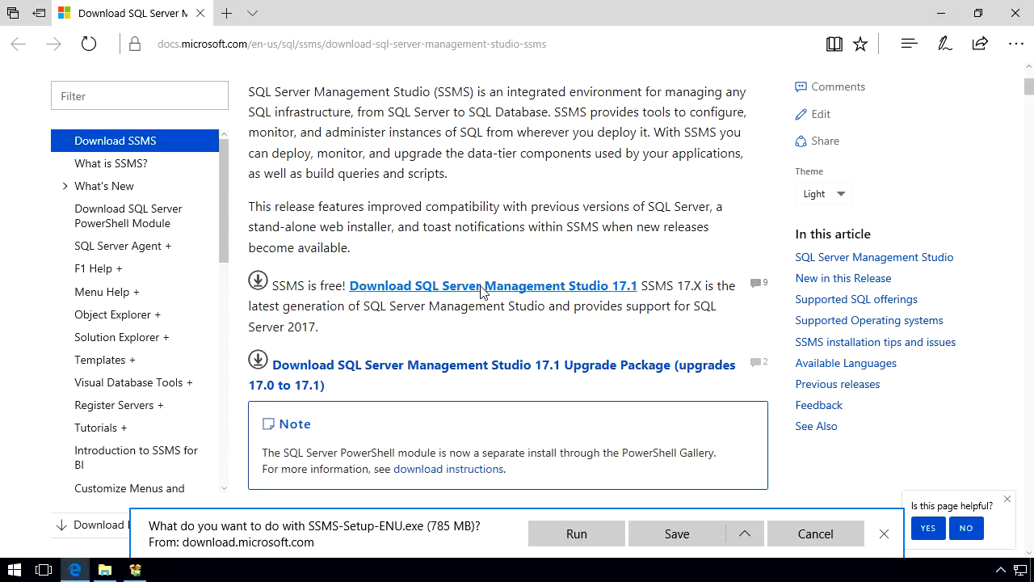
pyautogui.click(671, 534)
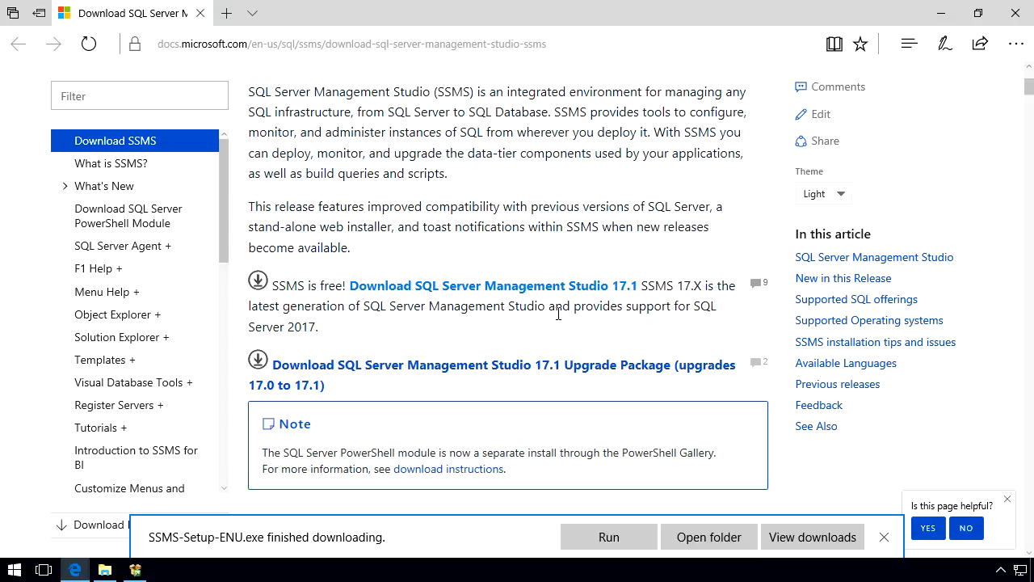
# - Install SQL Server Management Studio 17.1 from the downloaded setup file, allowing it to make changes, and restart the computer
pyautogui.click(606, 537)
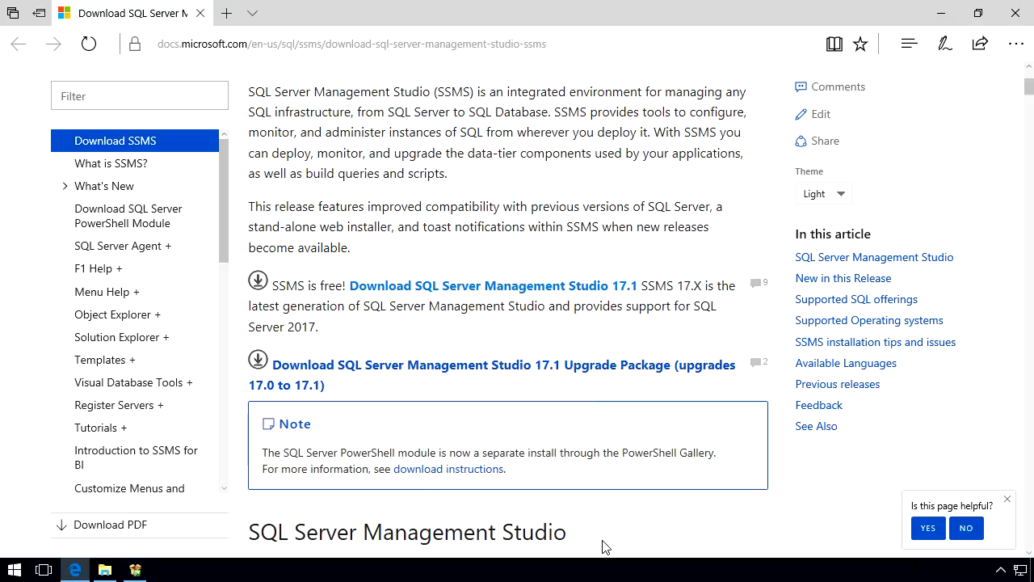
pyautogui.click(937, 18)
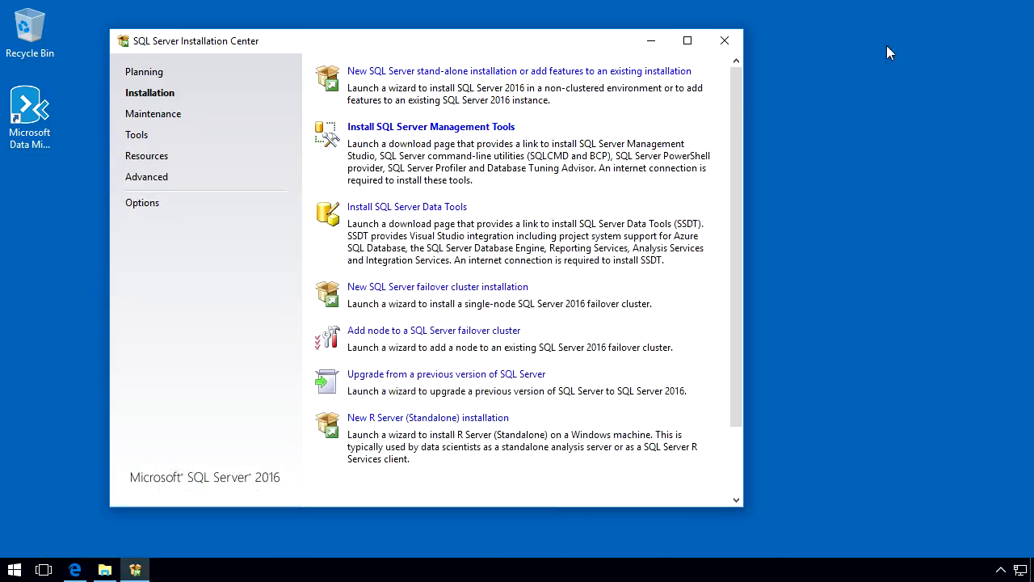
pyautogui.click(652, 40)
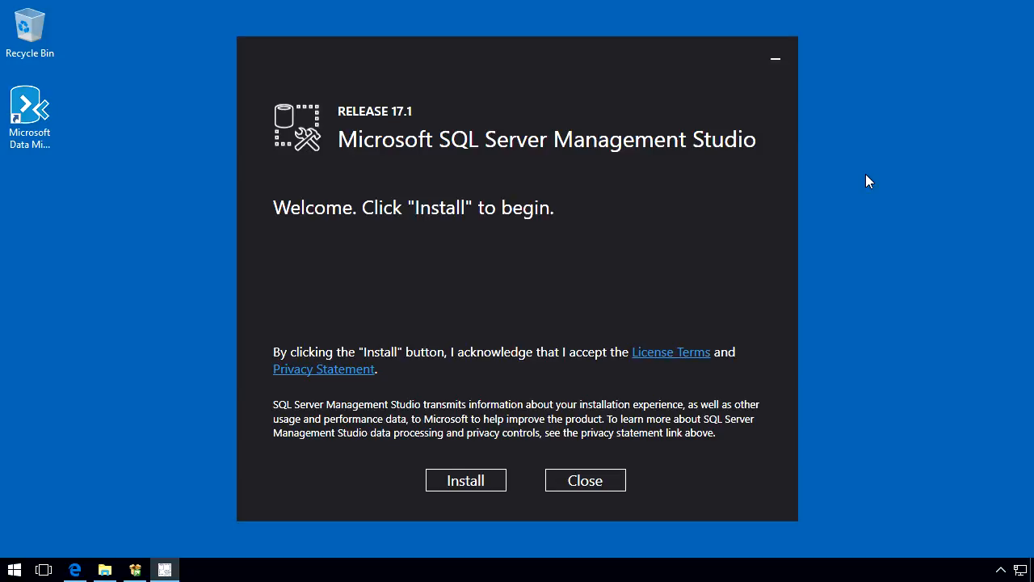
pyautogui.click(472, 481)
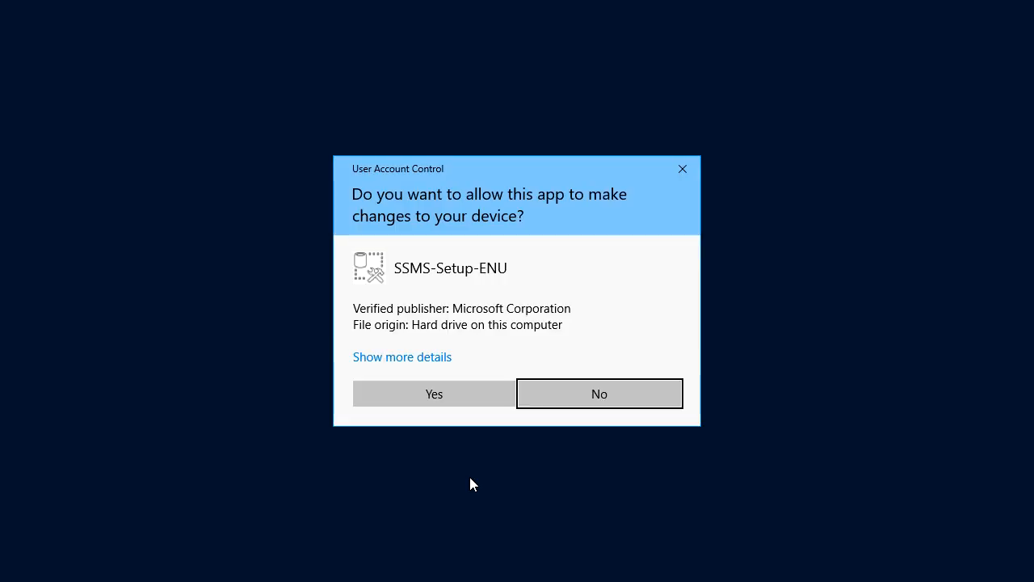
pyautogui.click(417, 394)
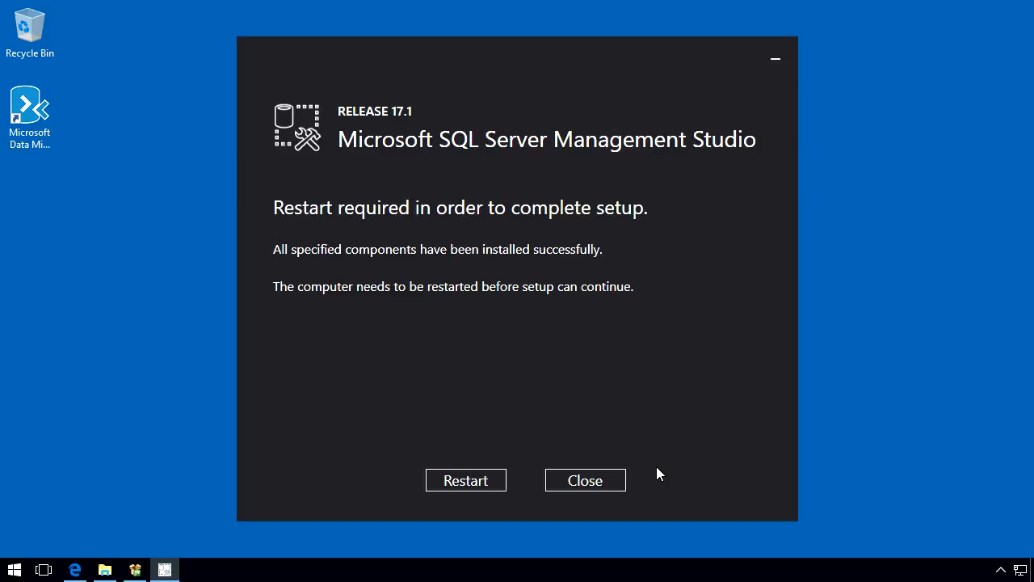
pyautogui.click(459, 482)
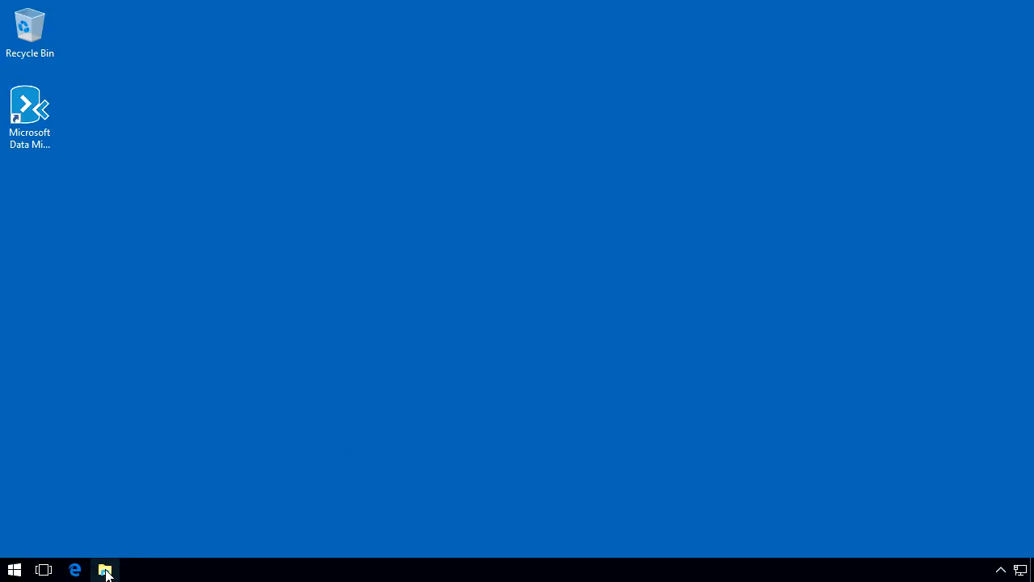
# - Launch the SQL Server 2016 setup from DVD drive D: with permission to make changes, and show its installation options
pyautogui.click(105, 570)
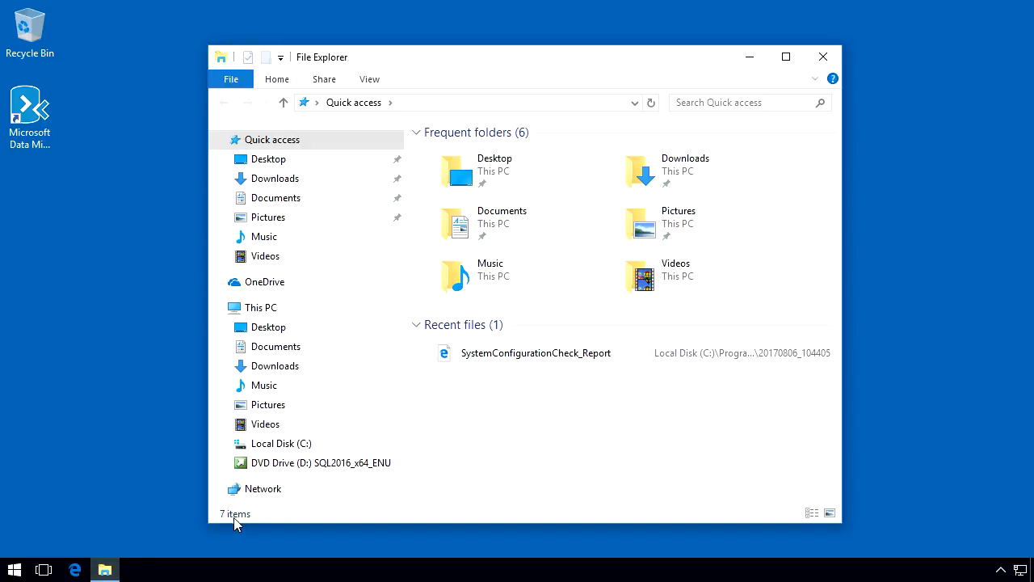
pyautogui.click(277, 463)
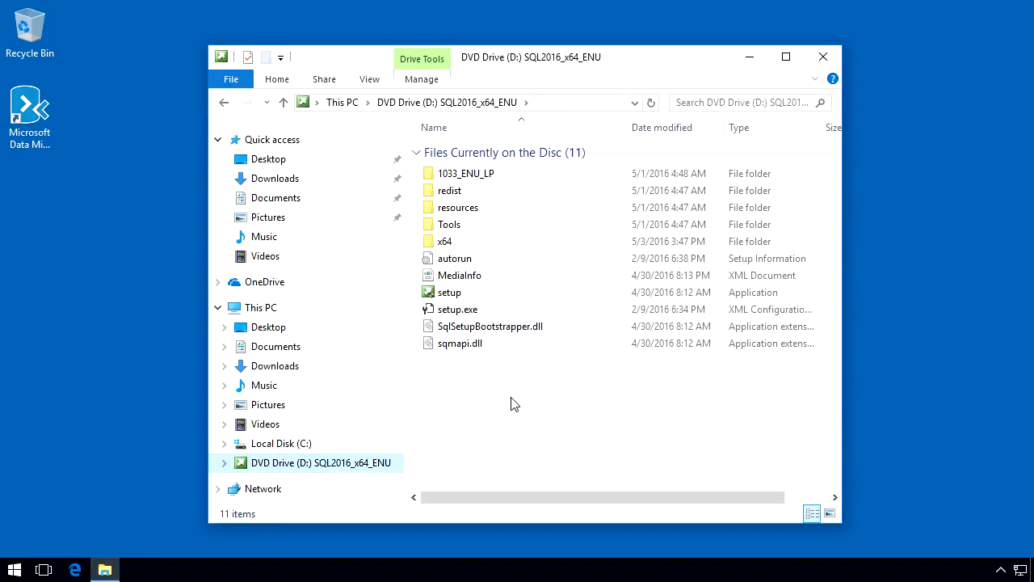
pyautogui.doubleClick(435, 294)
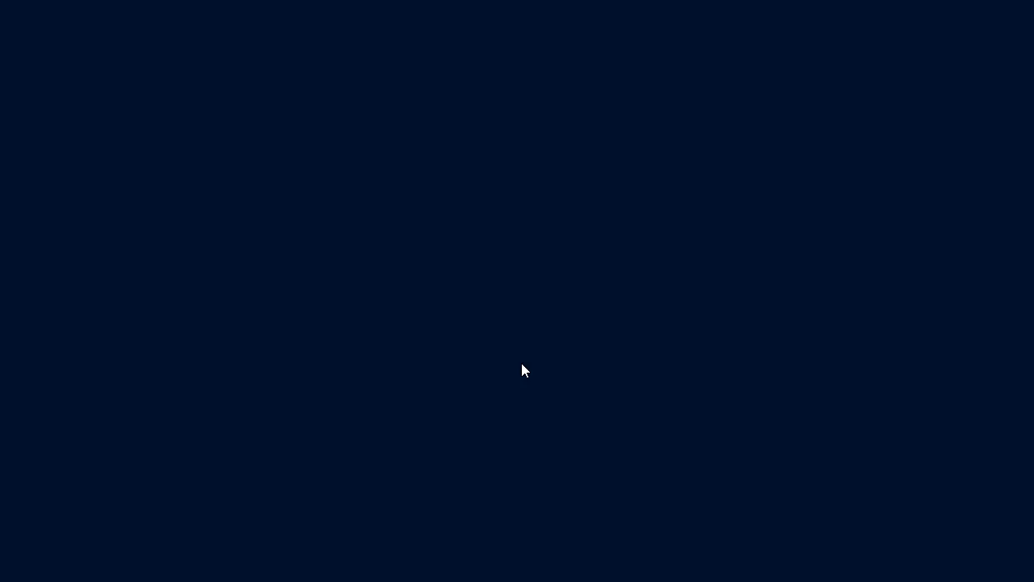
pyautogui.click(467, 386)
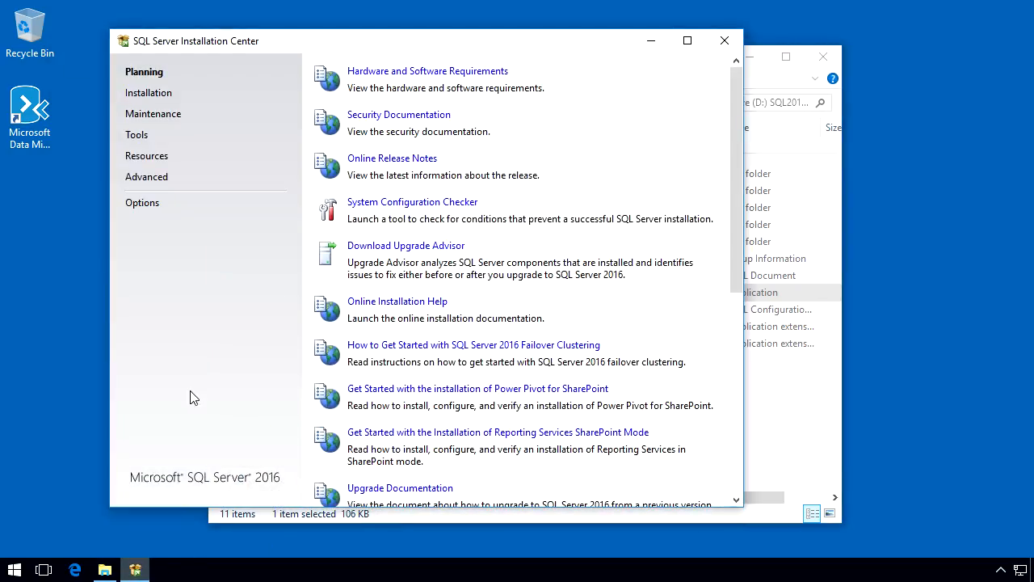
pyautogui.click(142, 102)
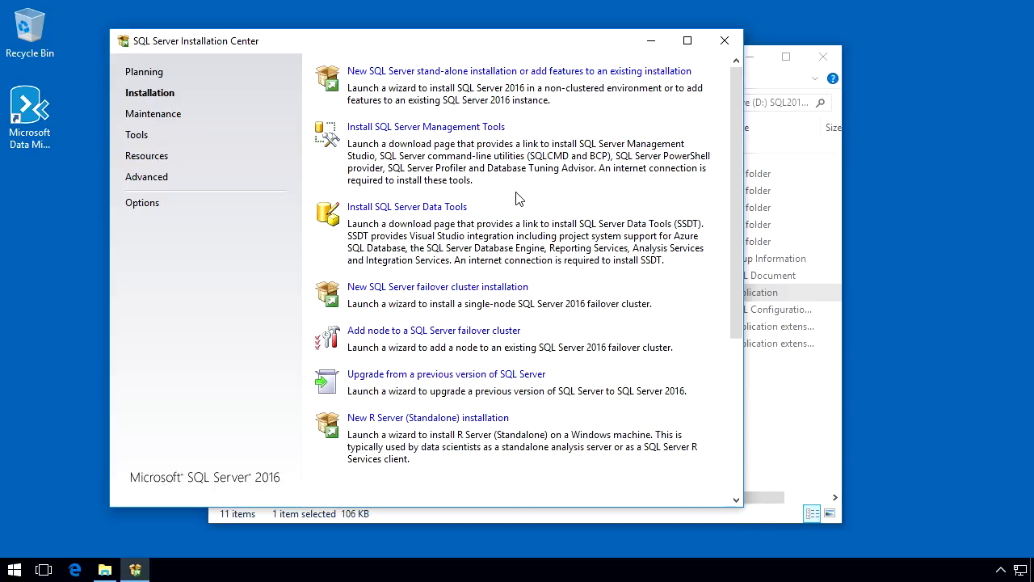
# - Open the SQL Server Data Tools download page and save the SSDT 17.1 for Visual Studio 2015 installer, SSDTSetup.exe
pyautogui.click(386, 212)
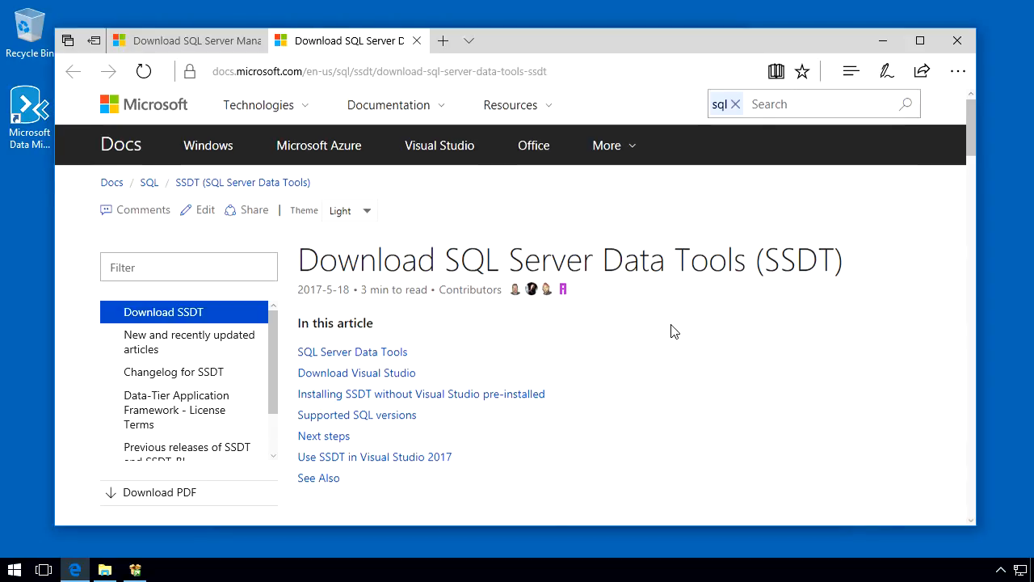
pyautogui.scroll(-4, 670, 327)
pyautogui.scroll(-1, 672, 325)
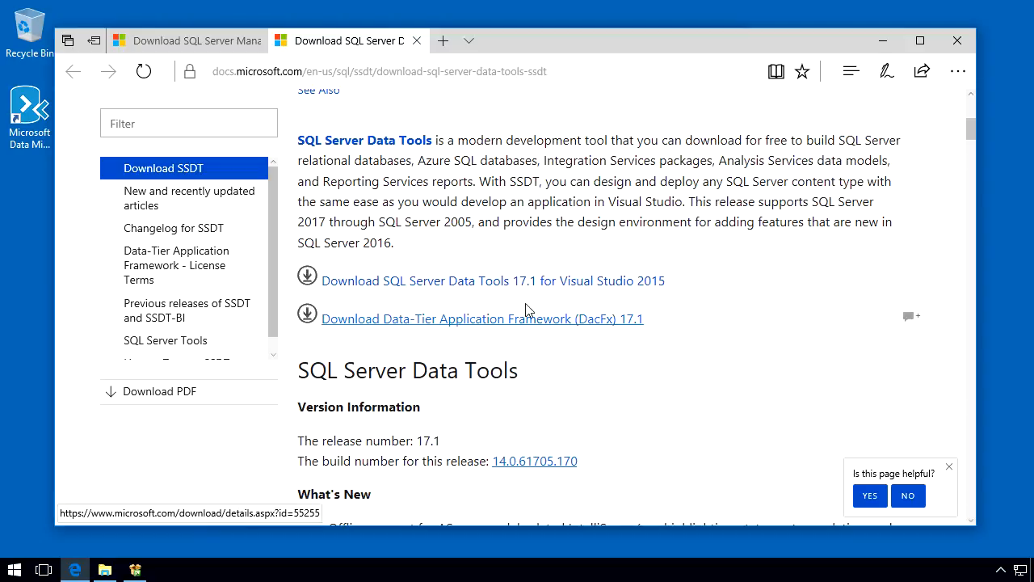
pyautogui.click(462, 283)
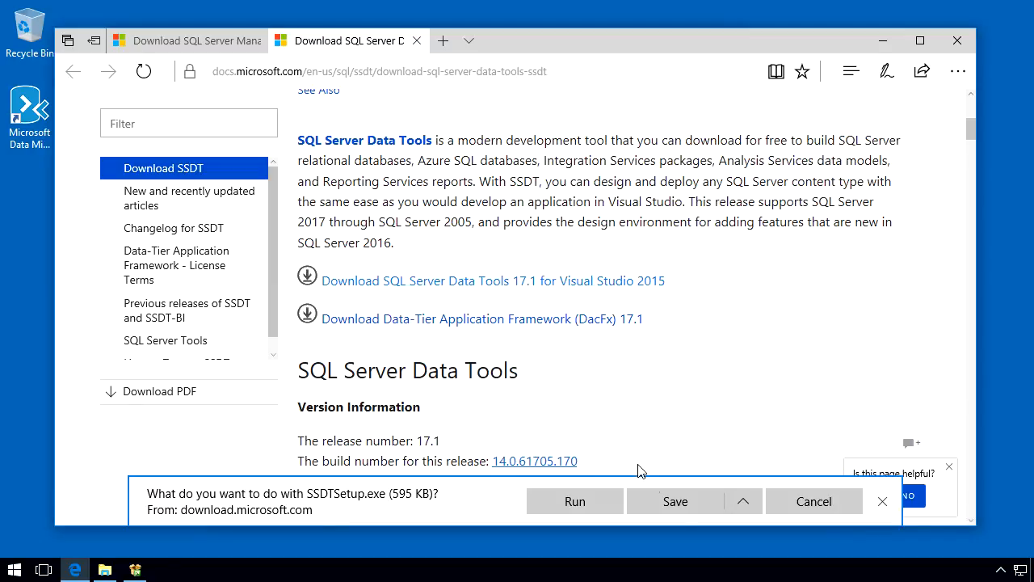
pyautogui.click(678, 507)
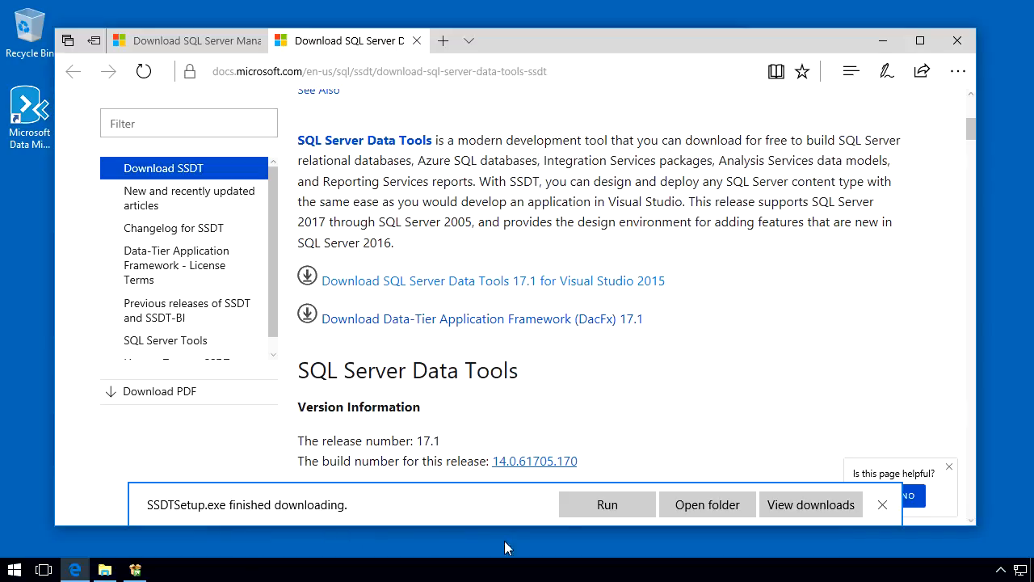
# - Run the downloaded SSDTSetup.exe and proceed with the Database, Analysis Services, Reporting Services and Integration Services tools selected
pyautogui.click(609, 509)
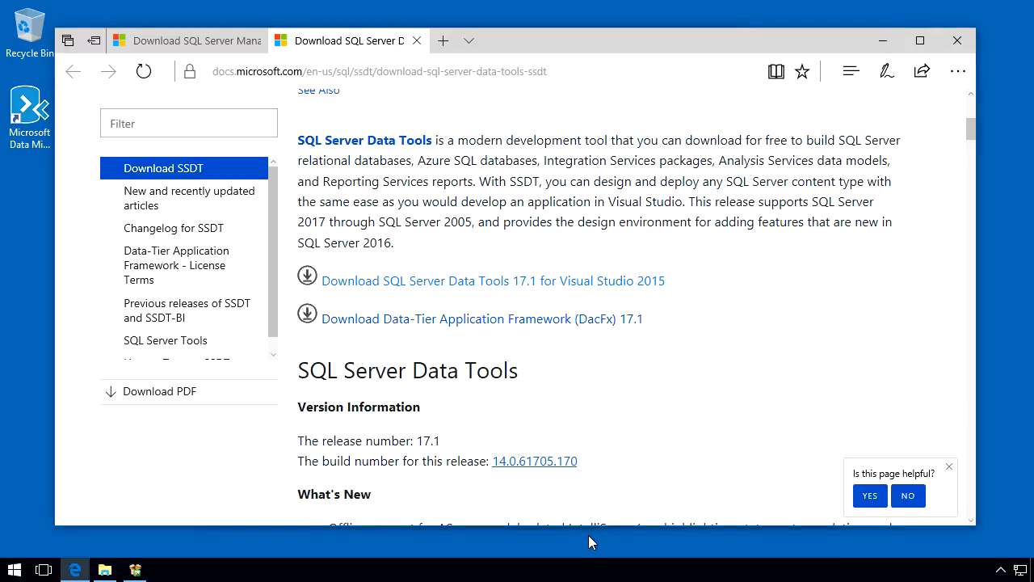
pyautogui.click(882, 47)
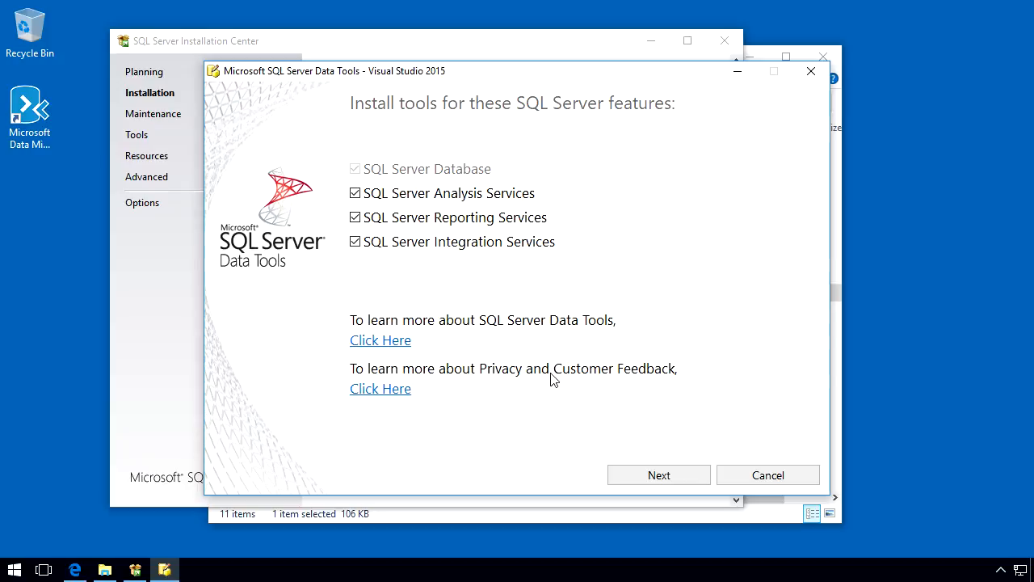
pyautogui.click(642, 478)
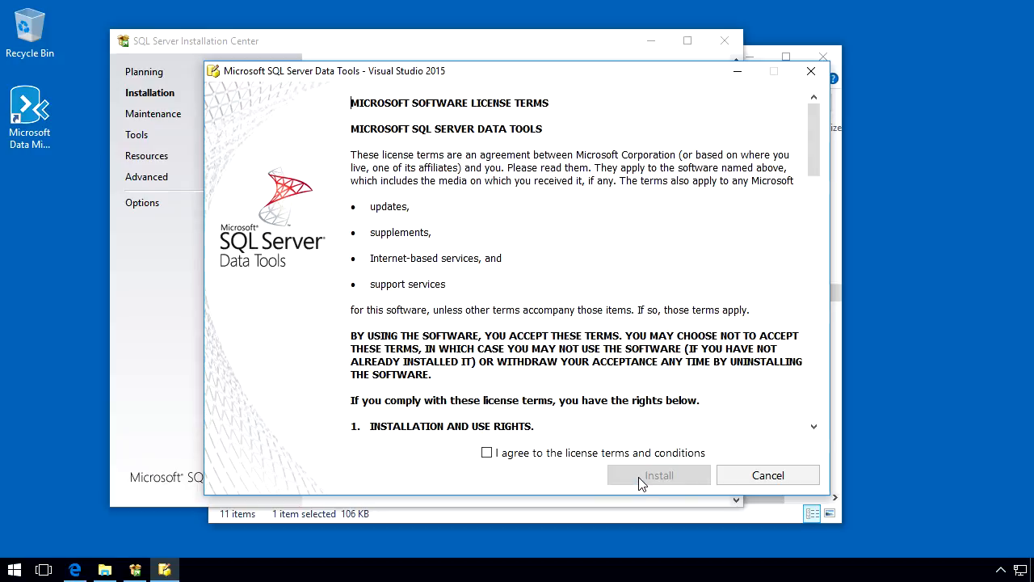
# - Agree to the license terms, install SQL Server Data Tools with permission to make changes, and restart the computer
pyautogui.click(554, 455)
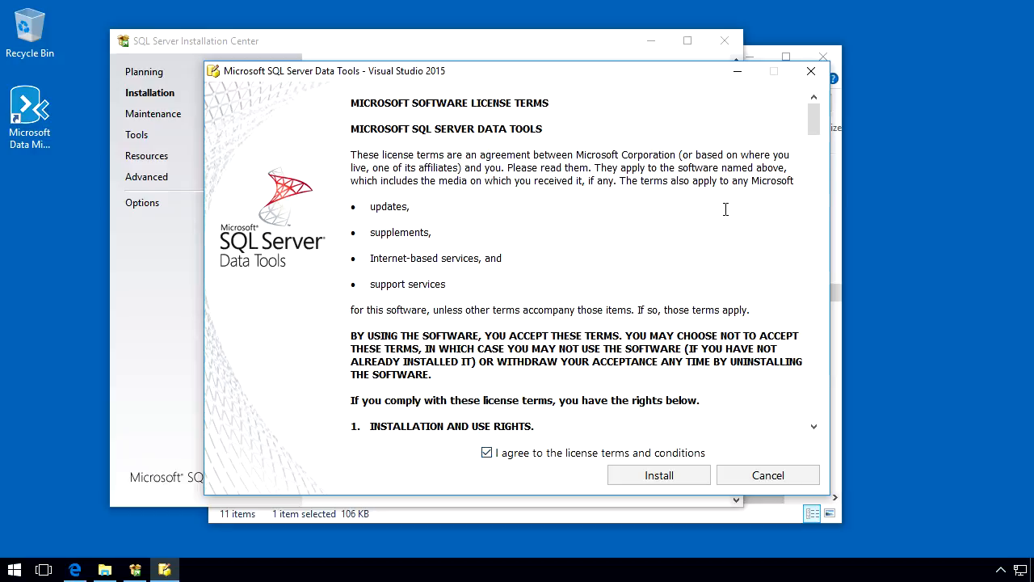
pyautogui.moveTo(813, 124)
pyautogui.mouseDown()
pyautogui.moveTo(813, 406)
pyautogui.moveTo(827, 250)
pyautogui.moveTo(814, 117)
pyautogui.mouseUp()
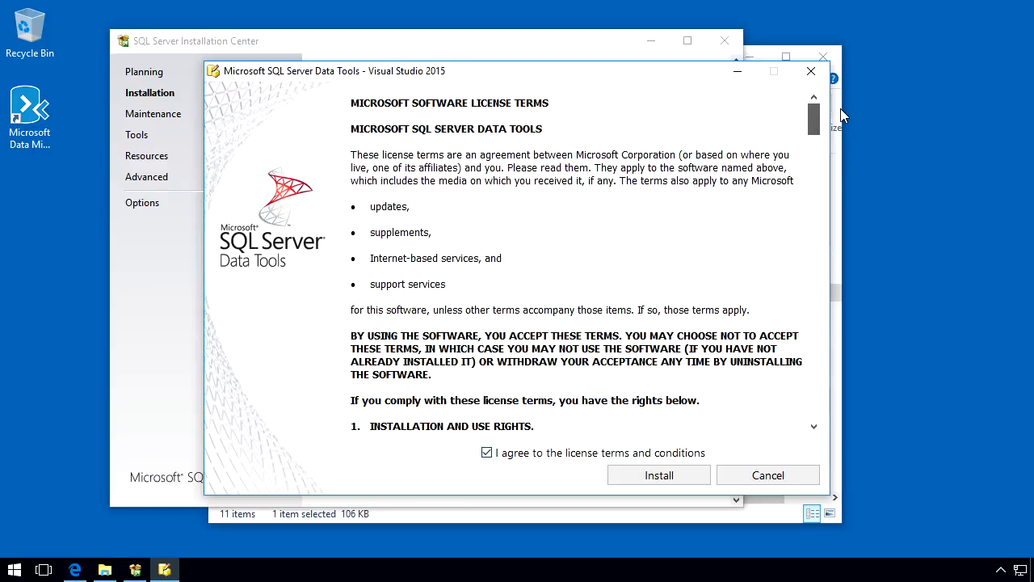
pyautogui.click(664, 477)
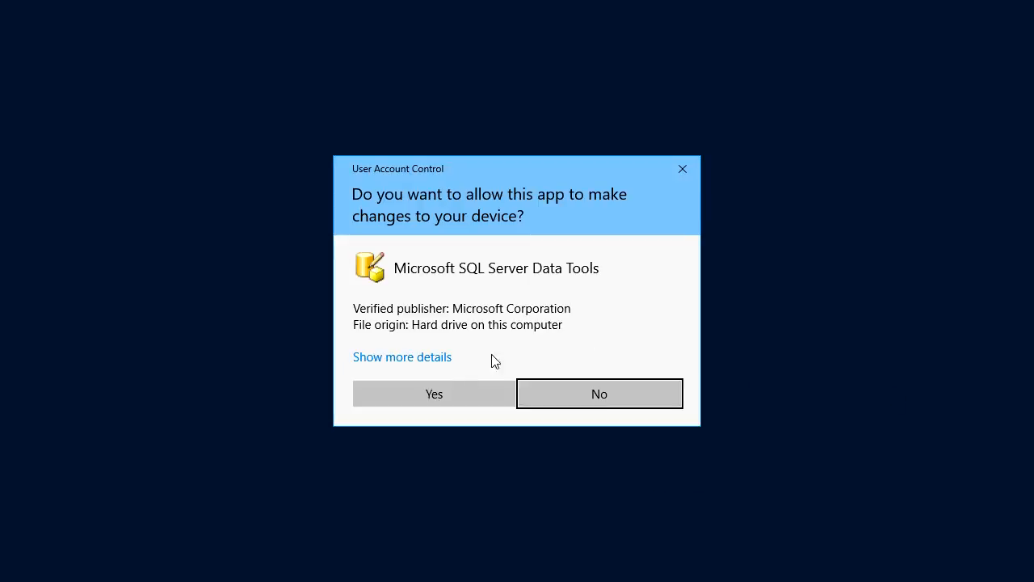
pyautogui.click(455, 395)
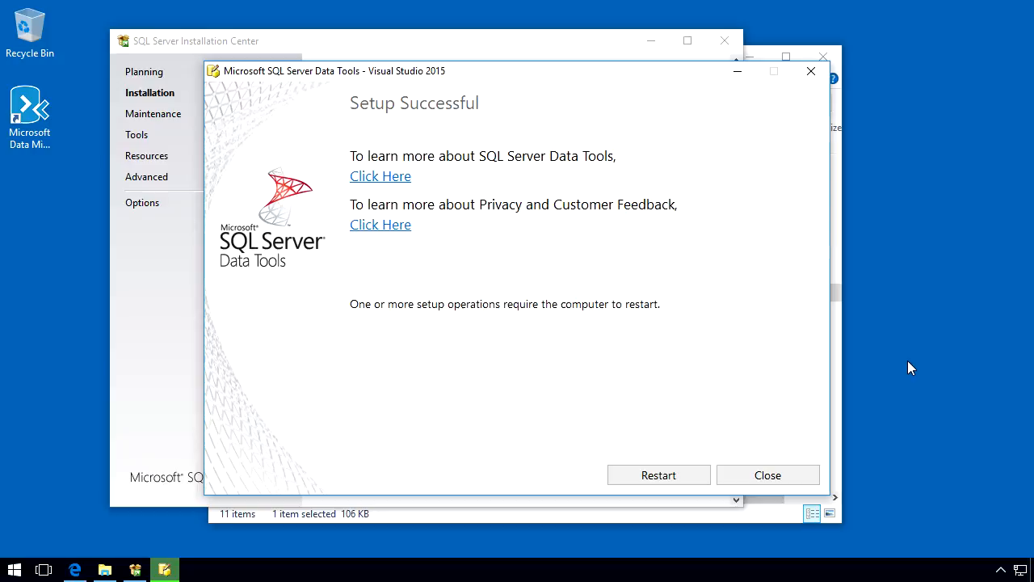
pyautogui.click(655, 477)
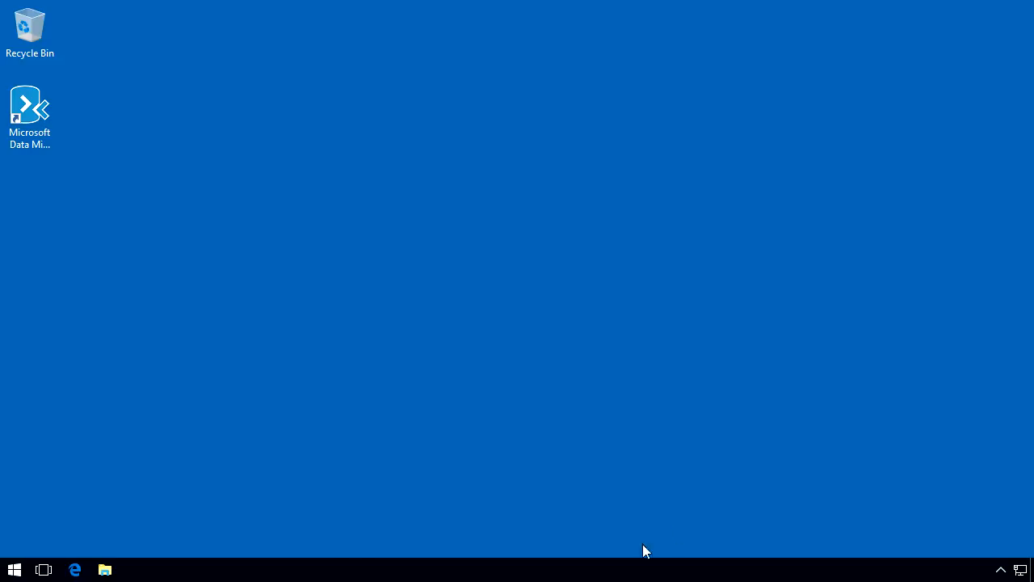
# - Examine the installed apps under Microsoft SQL Server 2016, SQL Server 2017 CTP2.1 and SQL Server Tools 17
pyautogui.click(13, 572)
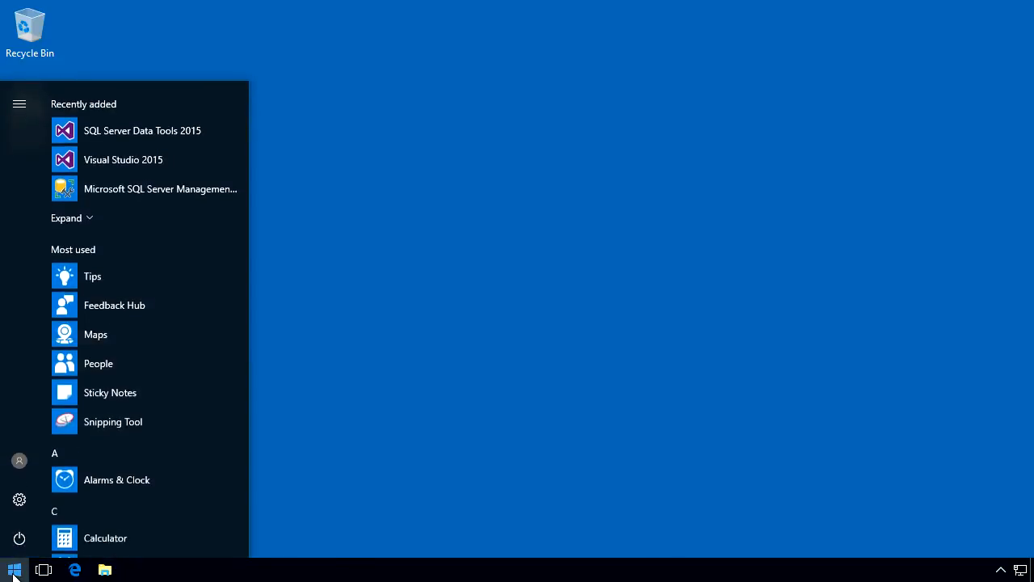
pyautogui.scroll(-6, 93, 483)
pyautogui.scroll(-4, 92, 479)
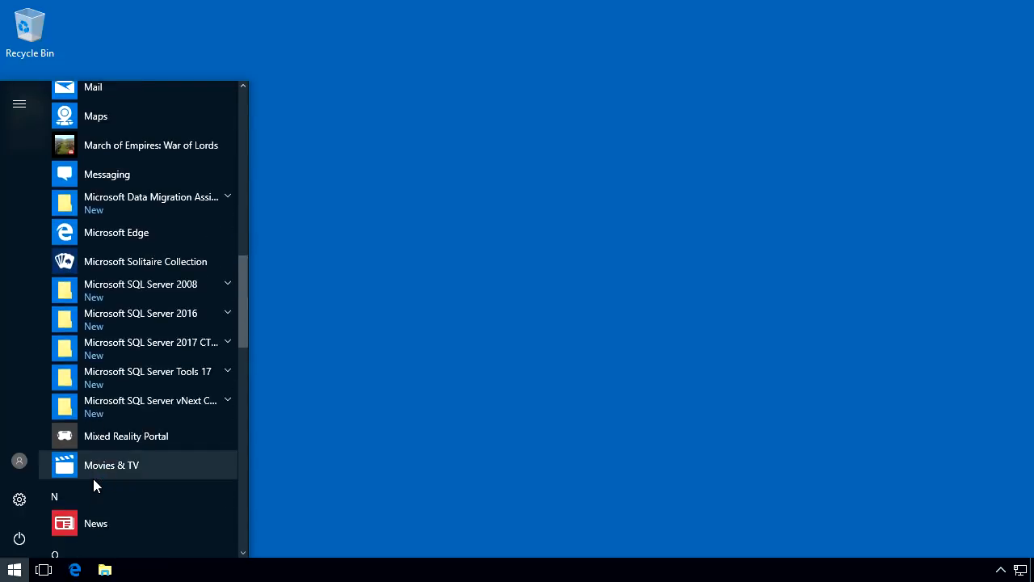
pyautogui.click(159, 317)
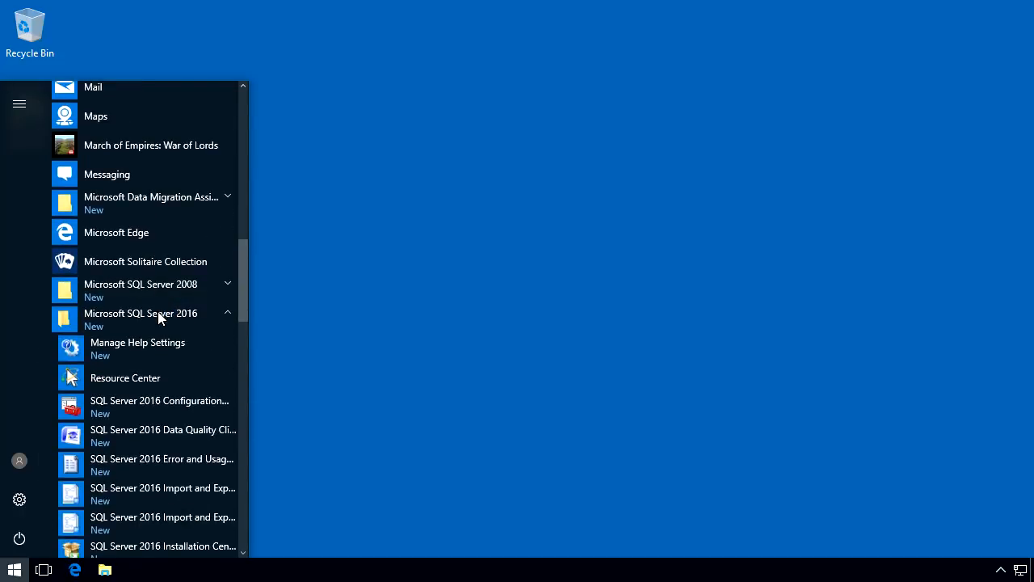
pyautogui.scroll(-1, 160, 318)
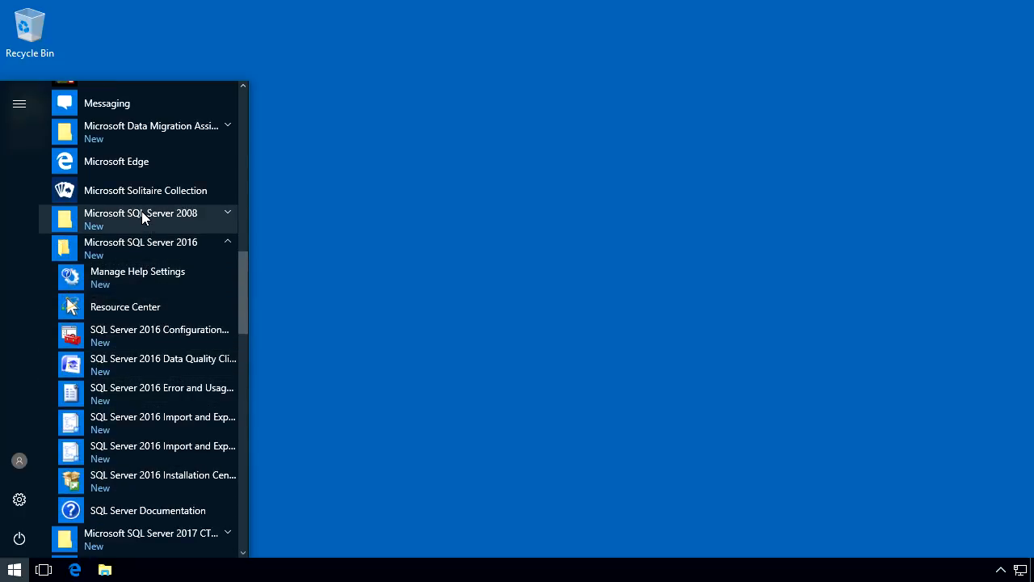
pyautogui.scroll(-1, 142, 217)
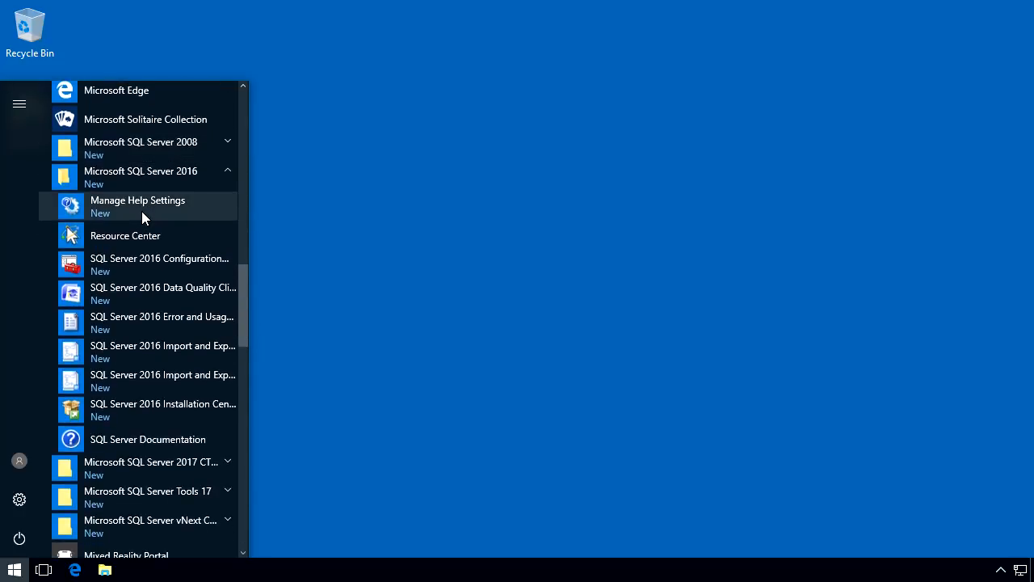
pyautogui.scroll(-1, 143, 216)
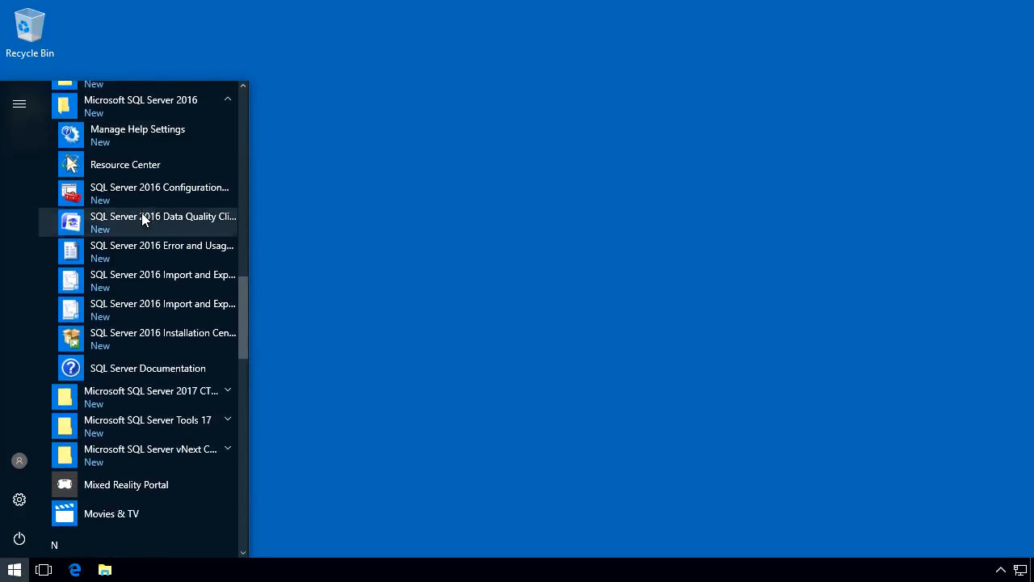
pyautogui.click(165, 398)
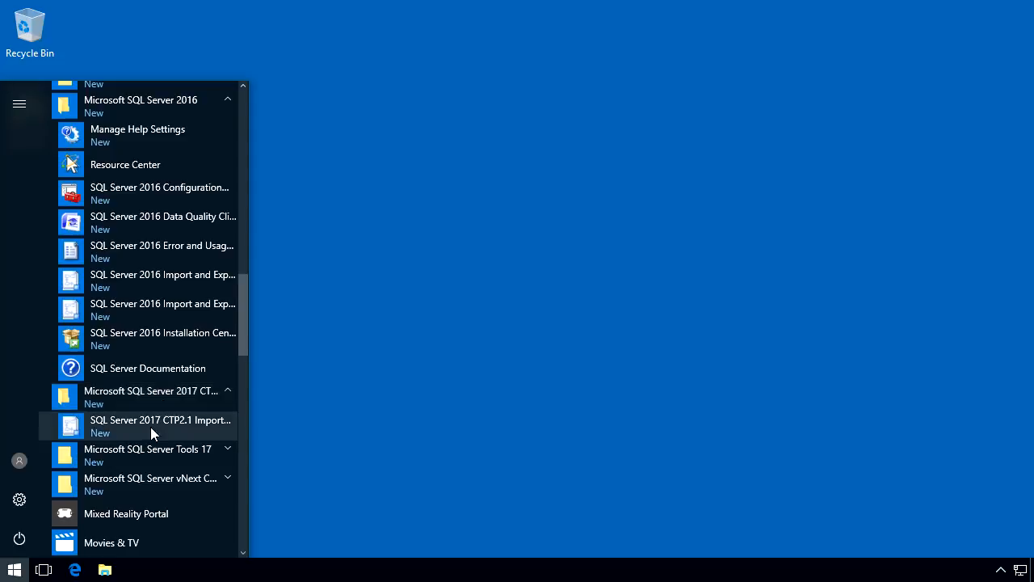
pyautogui.click(150, 450)
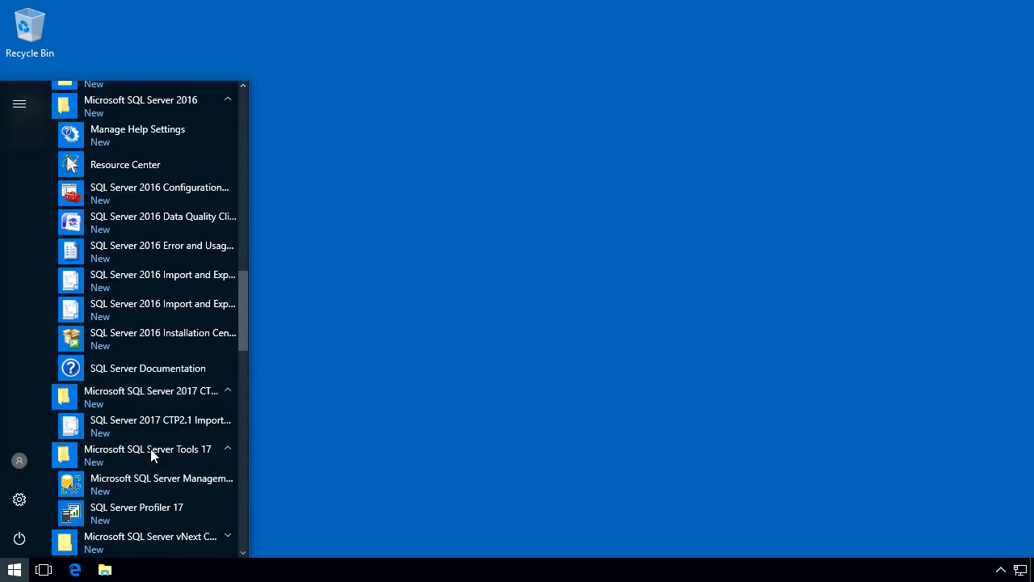
# - Start Microsoft SQL Server Management Studio 17 and connect to the LNOCLEAN Database Engine with Windows Authentication
pyautogui.click(125, 484)
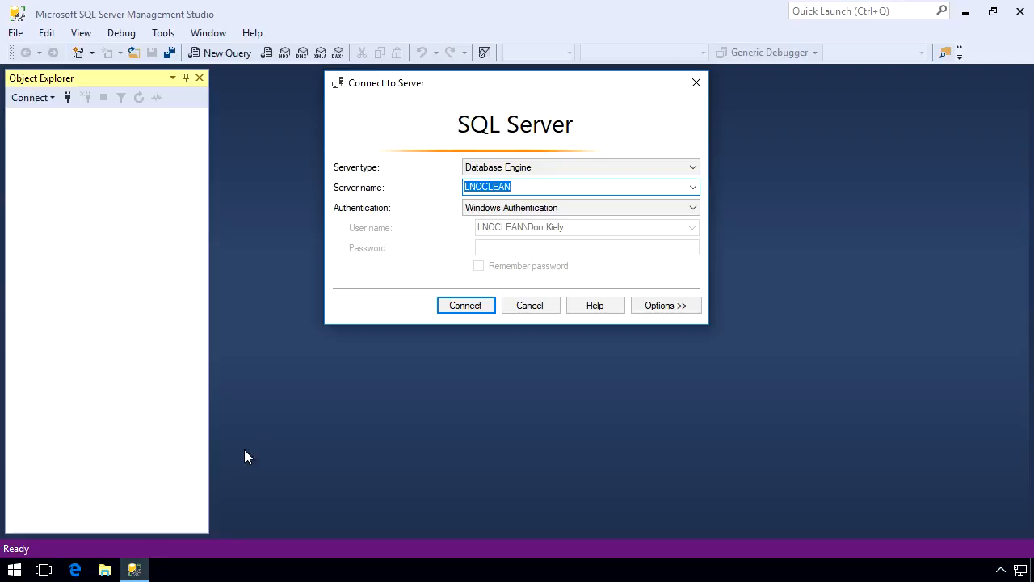
pyautogui.click(453, 309)
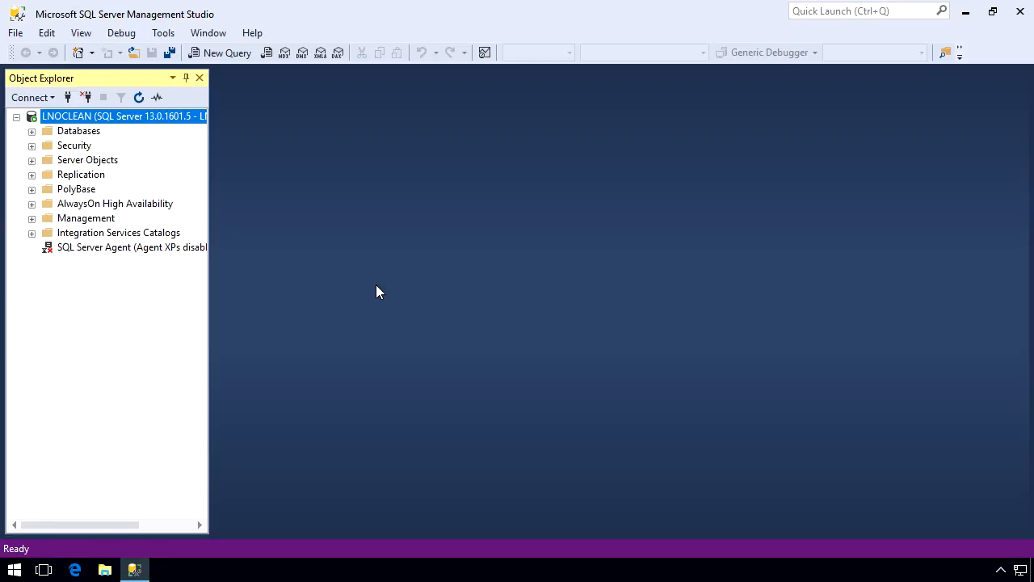
# - Widen Object Explorer to show the full server name and expand the Databases and System Databases folders
pyautogui.moveTo(208, 287); pyautogui.dragTo(332, 284)
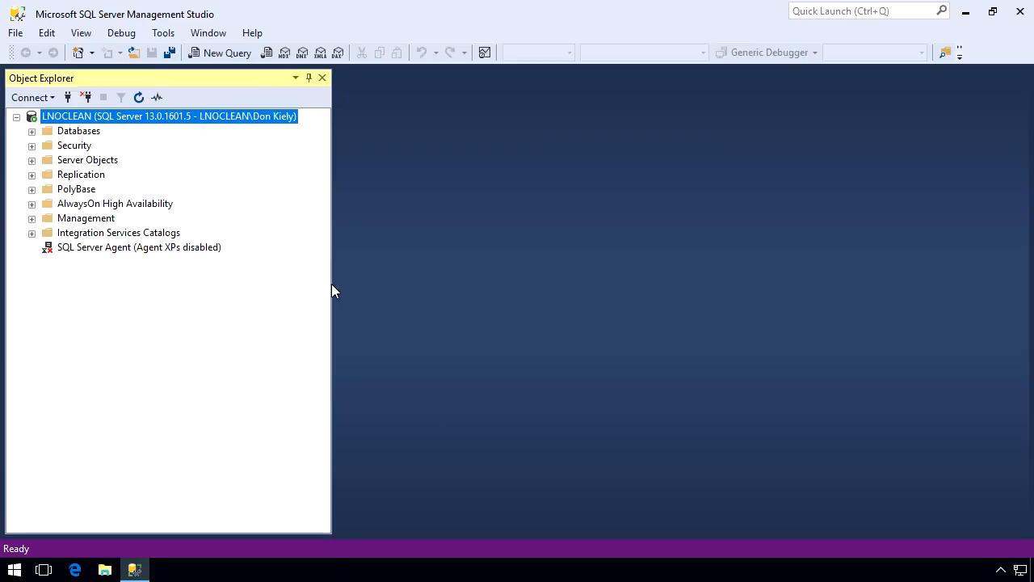
pyautogui.click(67, 132)
pyautogui.doubleClick(67, 132)
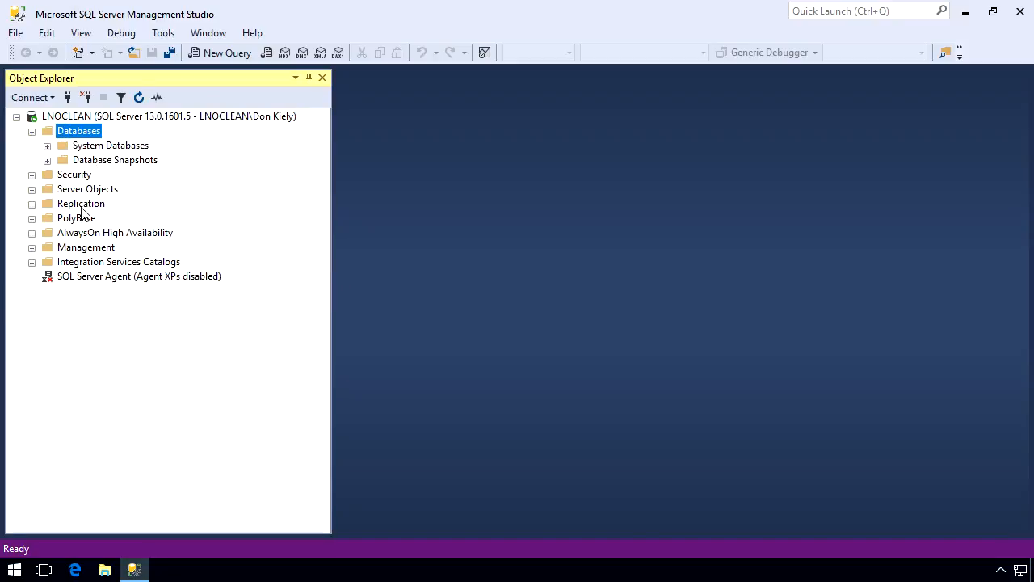
pyautogui.doubleClick(84, 148)
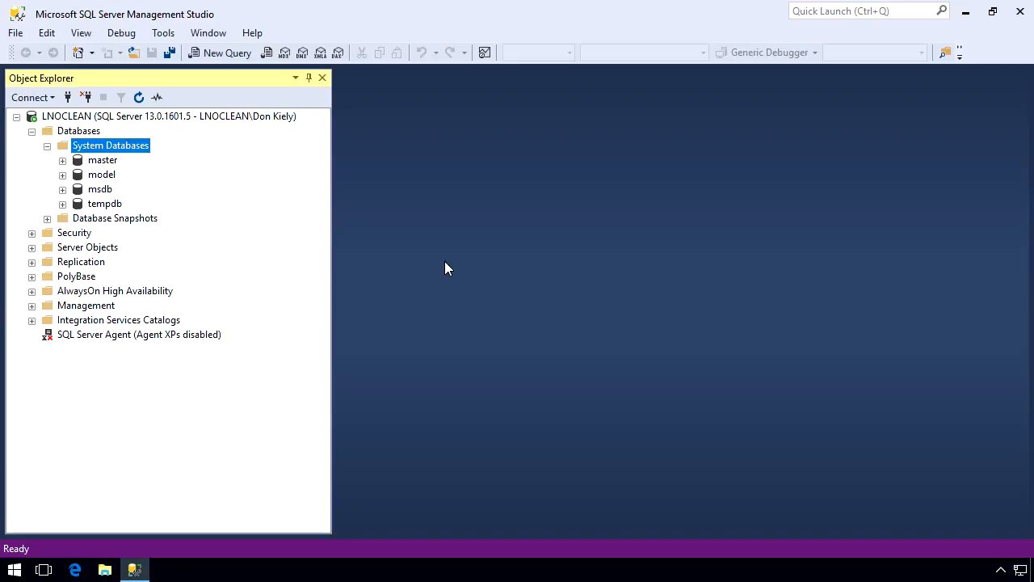
# - Pin Microsoft SQL Server Management Studio and SQL Server Data Tools 2015 to the taskbar
pyautogui.click(9, 575)
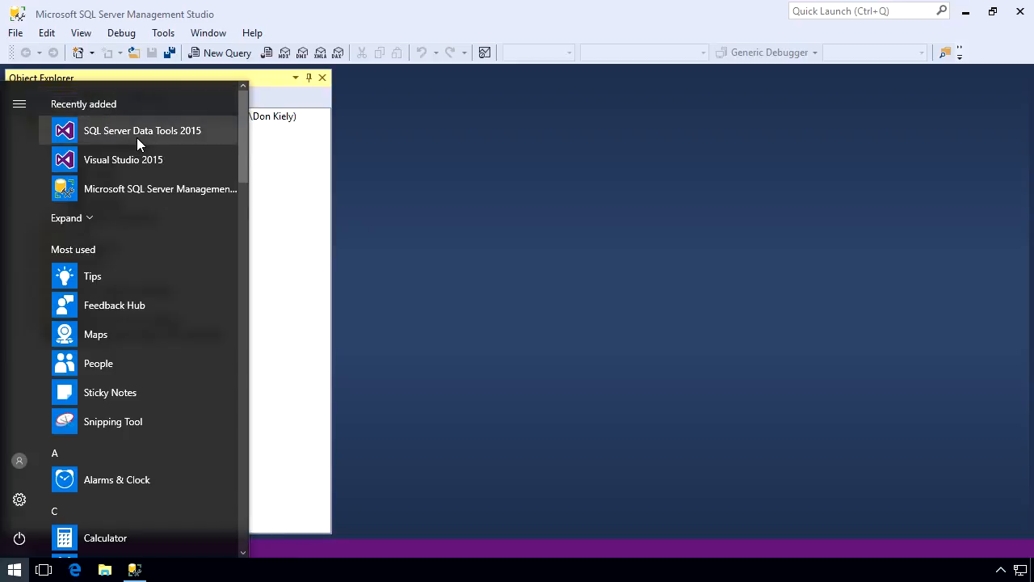
pyautogui.rightClick(124, 188)
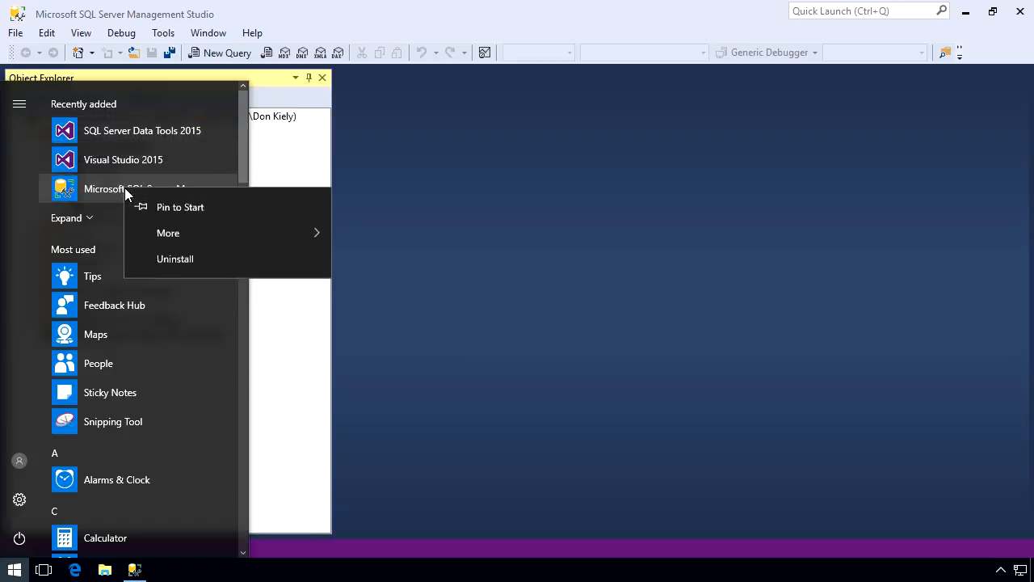
pyautogui.moveTo(165, 231)
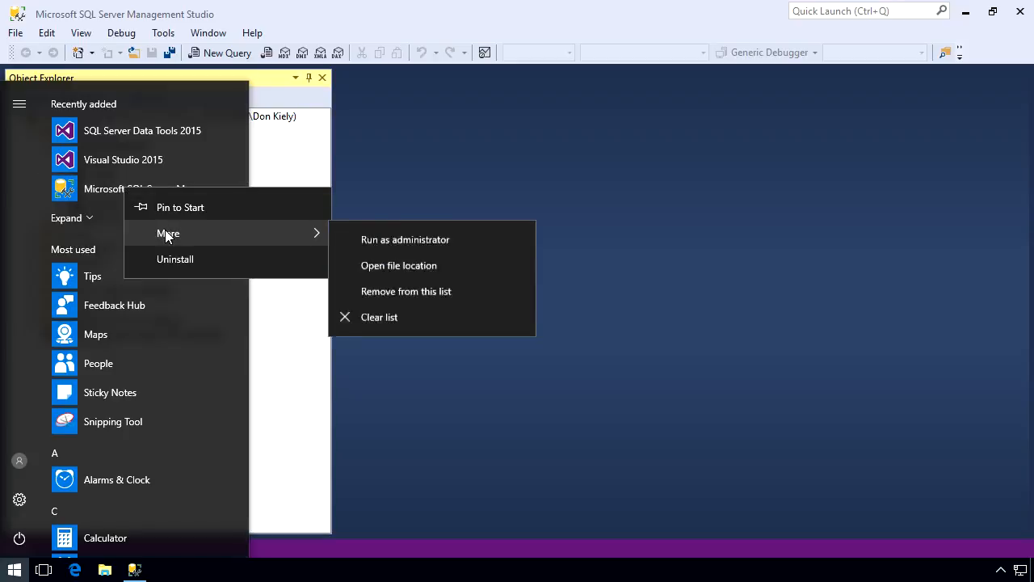
pyautogui.click(412, 241)
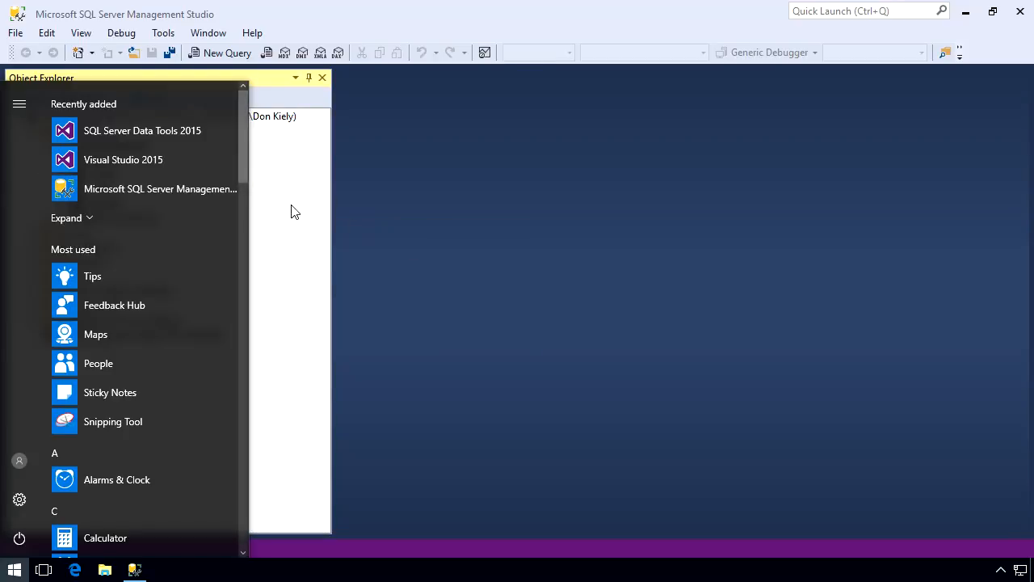
pyautogui.rightClick(127, 131)
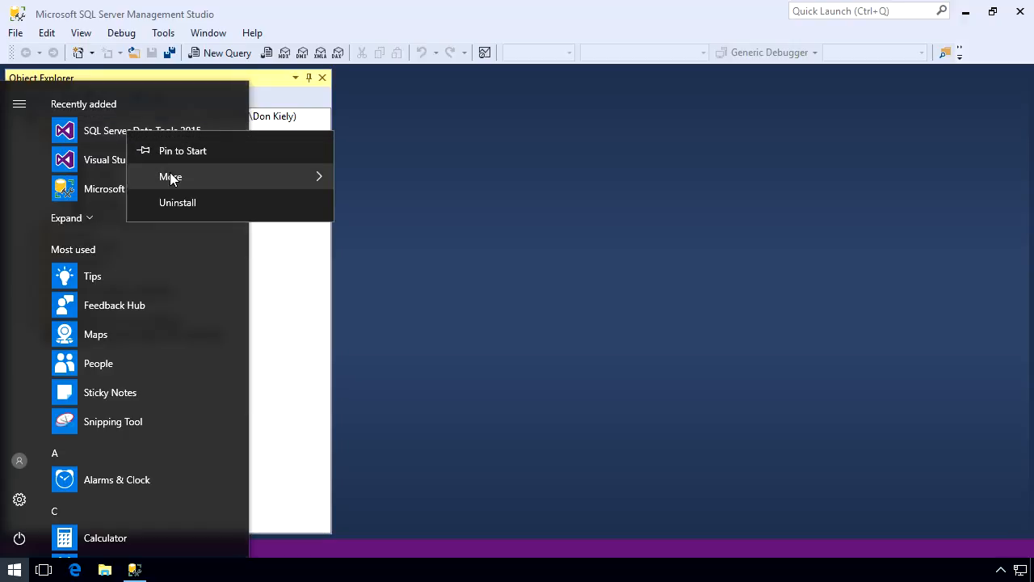
pyautogui.moveTo(169, 174)
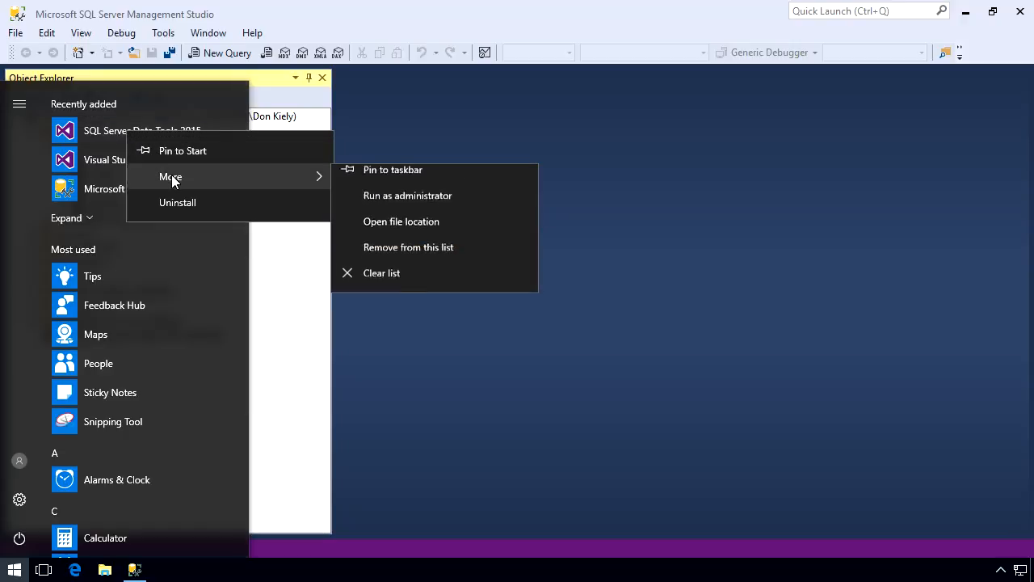
pyautogui.click(397, 183)
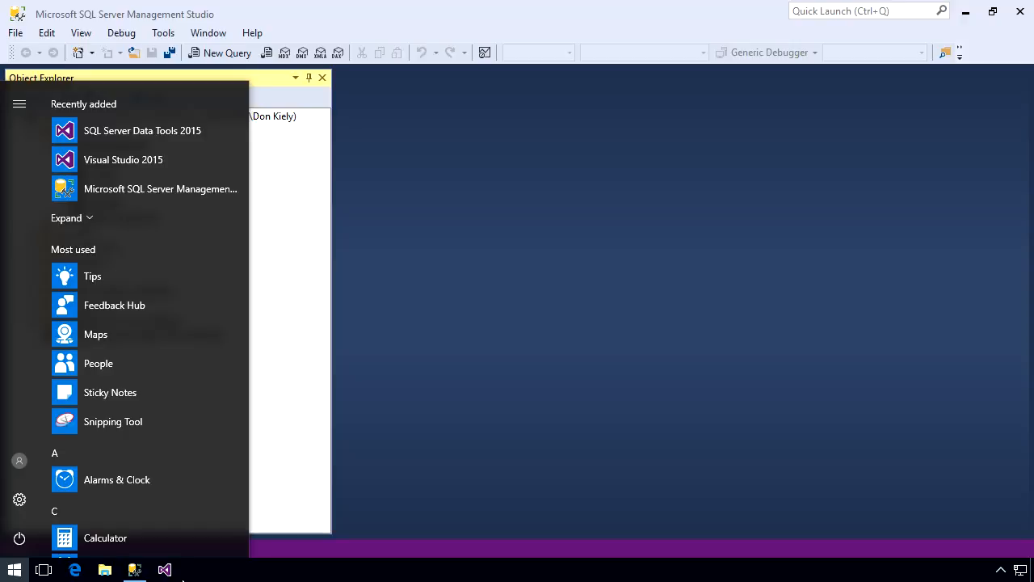
# - Launch SQL Server Data Tools 2015 and start Visual Studio with Business Intelligence Settings and the Dark color theme
pyautogui.click(165, 570)
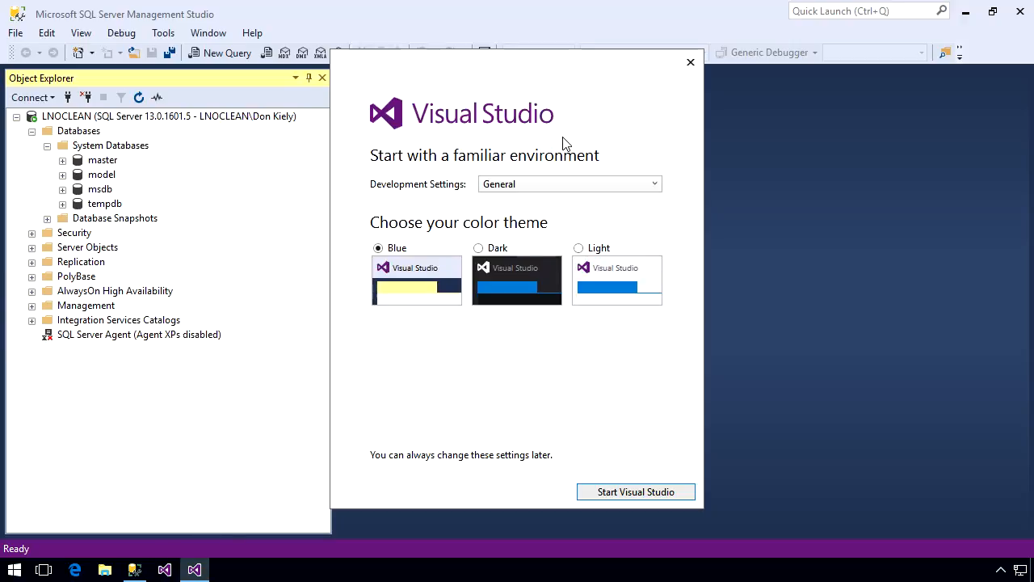
pyautogui.click(542, 185)
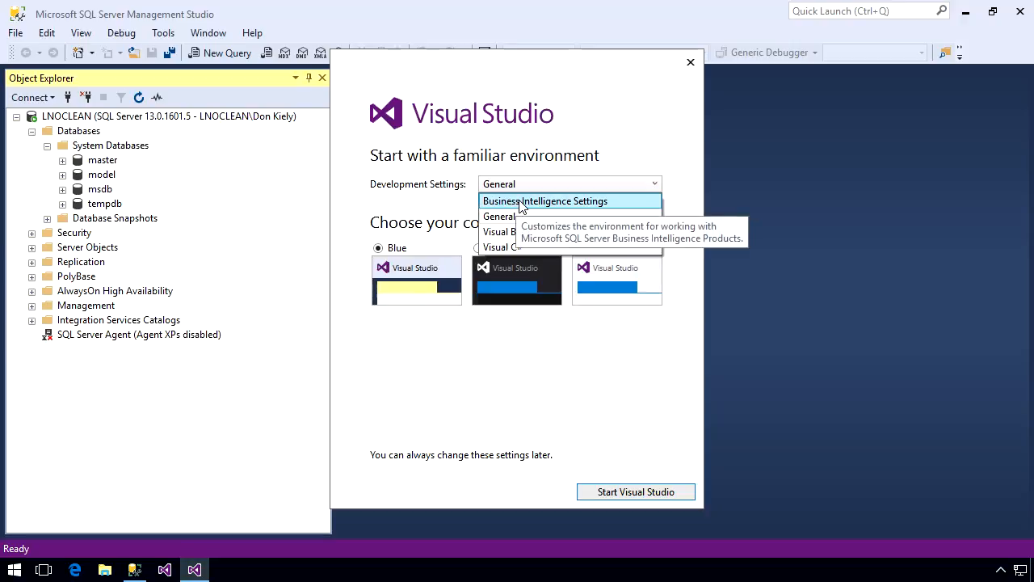
pyautogui.click(520, 203)
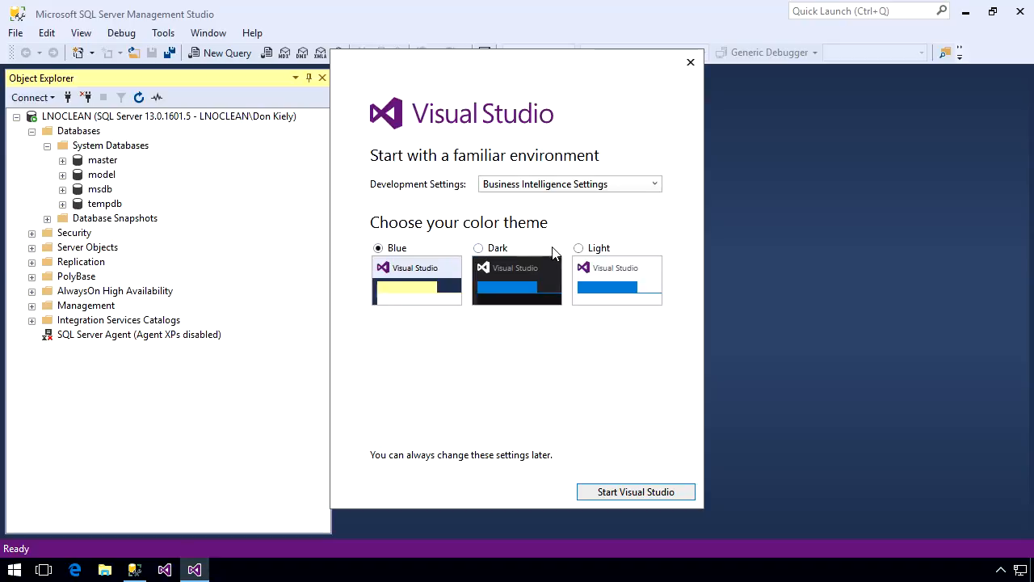
pyautogui.click(502, 251)
pyautogui.click(629, 494)
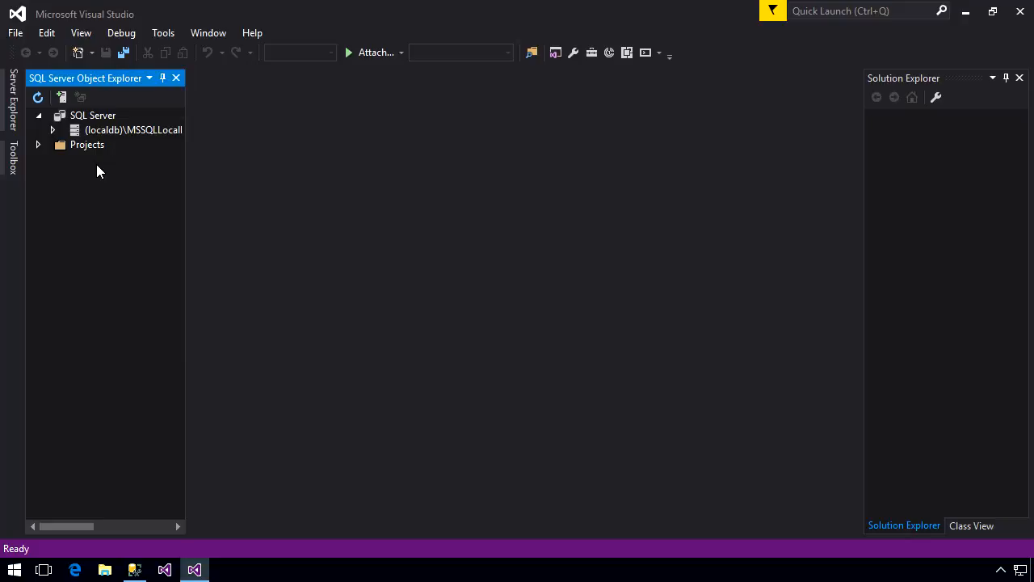
# - Begin creating a new project in Visual Studio
pyautogui.click(15, 32)
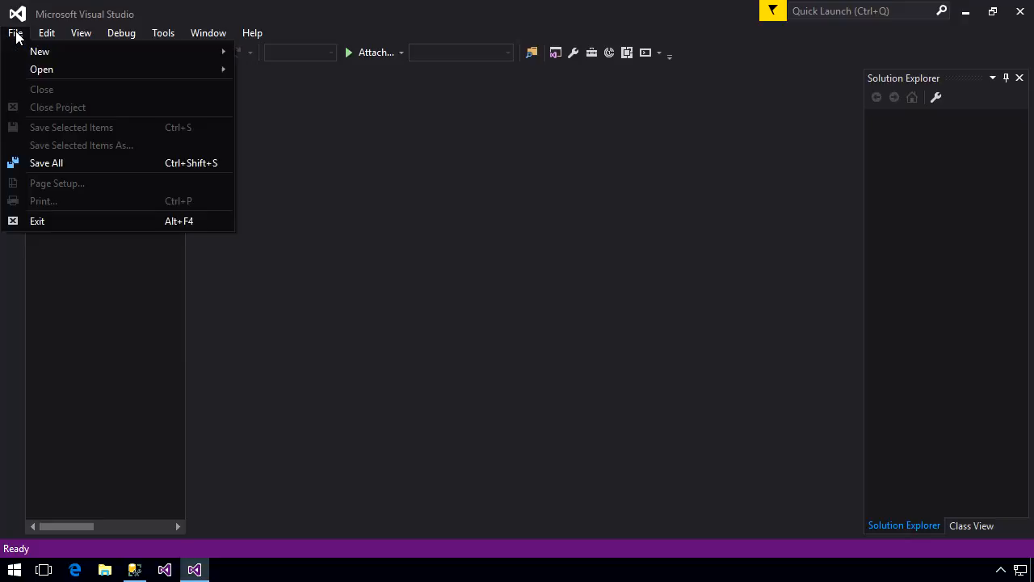
pyautogui.moveTo(32, 52)
pyautogui.click(293, 54)
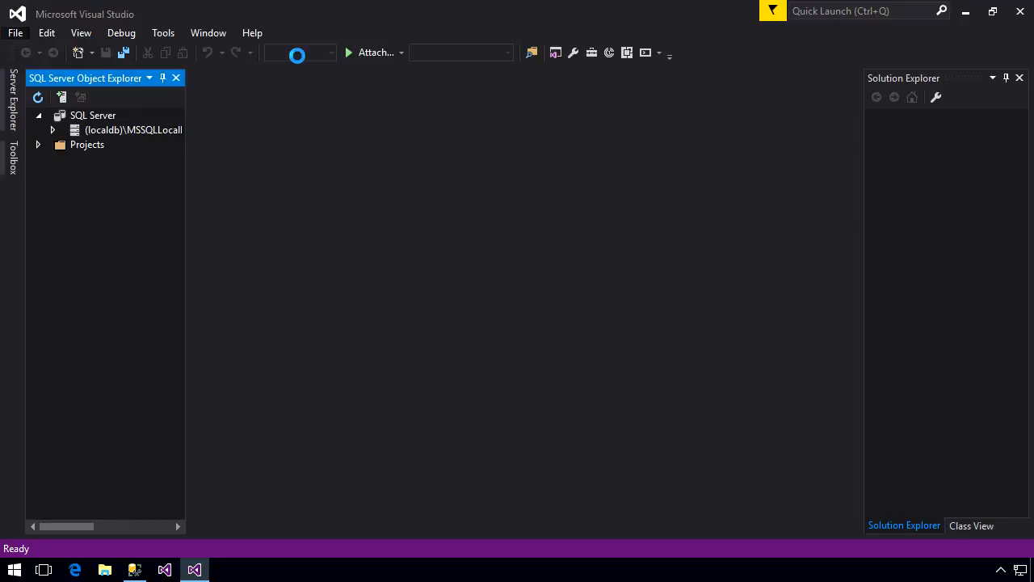